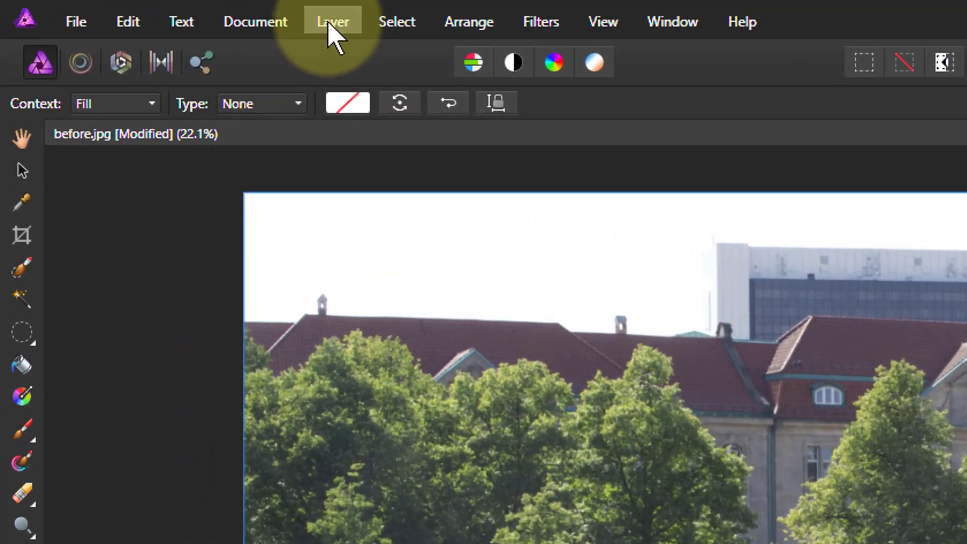
- Duplicate the park photo's Background layer and check the copy sits at 100% opacity
left_click(329, 23)
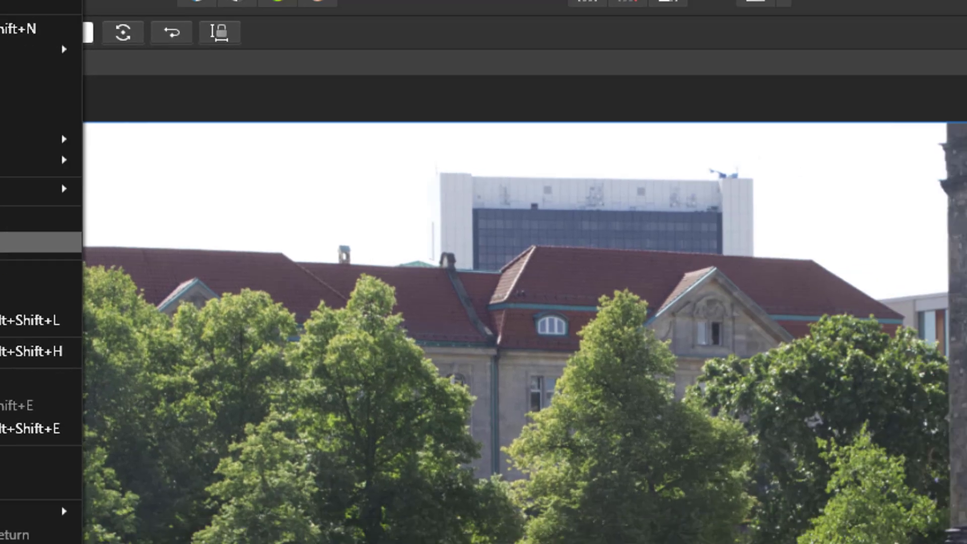
left_click(249, 317)
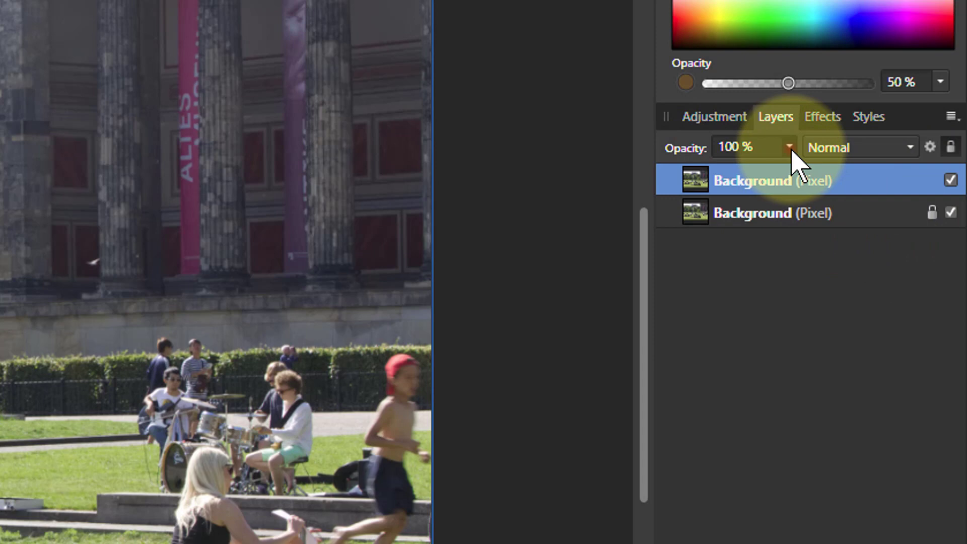
left_click_drag(790, 147, 812, 249)
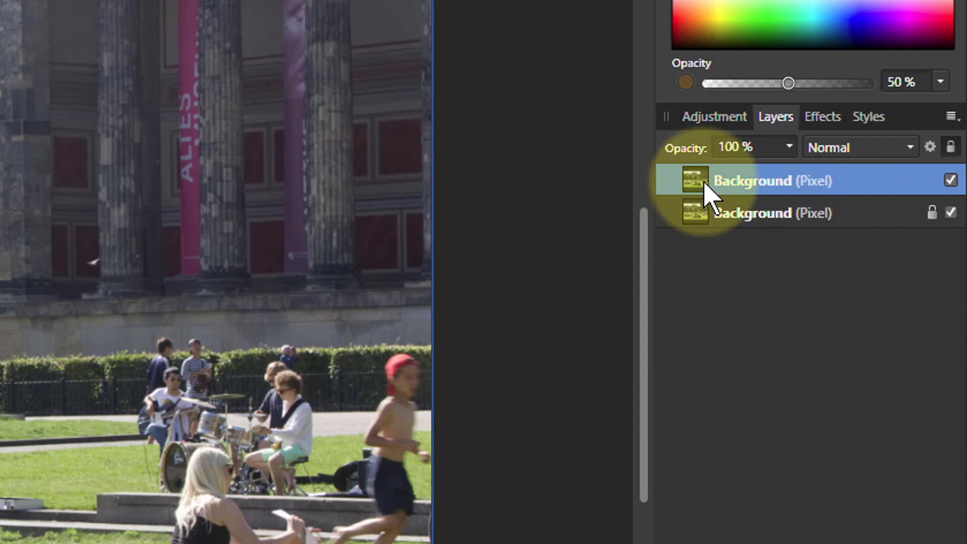
- Set the top layer's blend mode to Overlay and toggle its visibility to compare
left_click(908, 149)
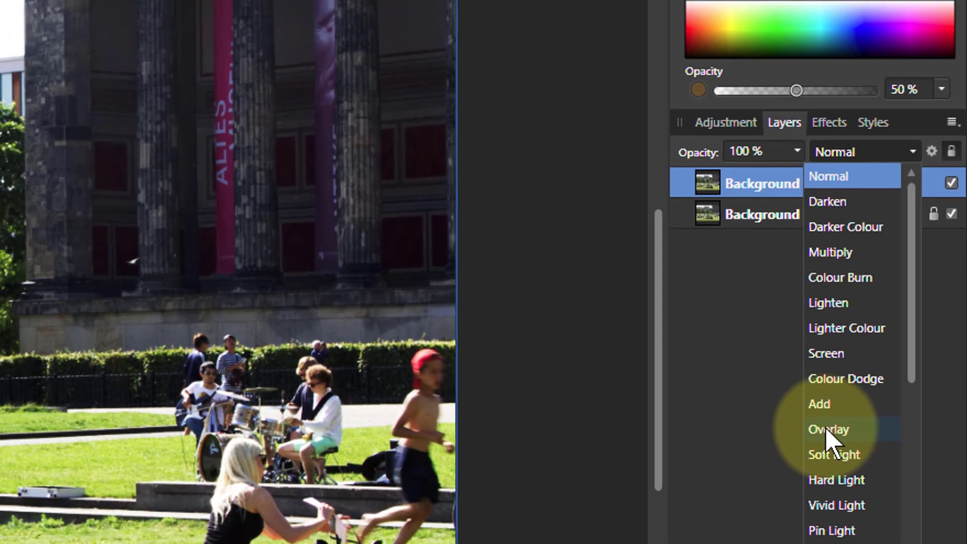
left_click(824, 438)
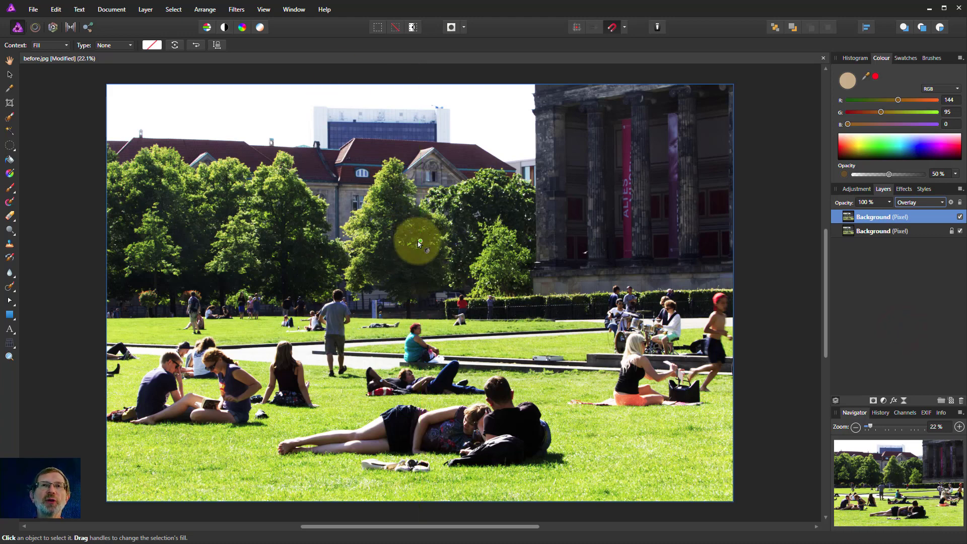
left_click(960, 219)
left_click(959, 219)
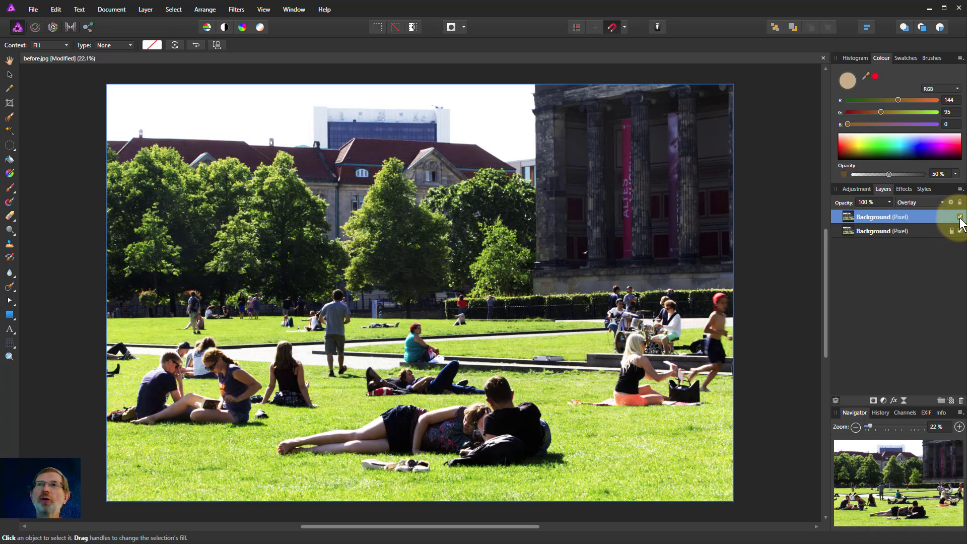
- Try a lower opacity on the Overlay layer, then return it to 100%
left_click(889, 203)
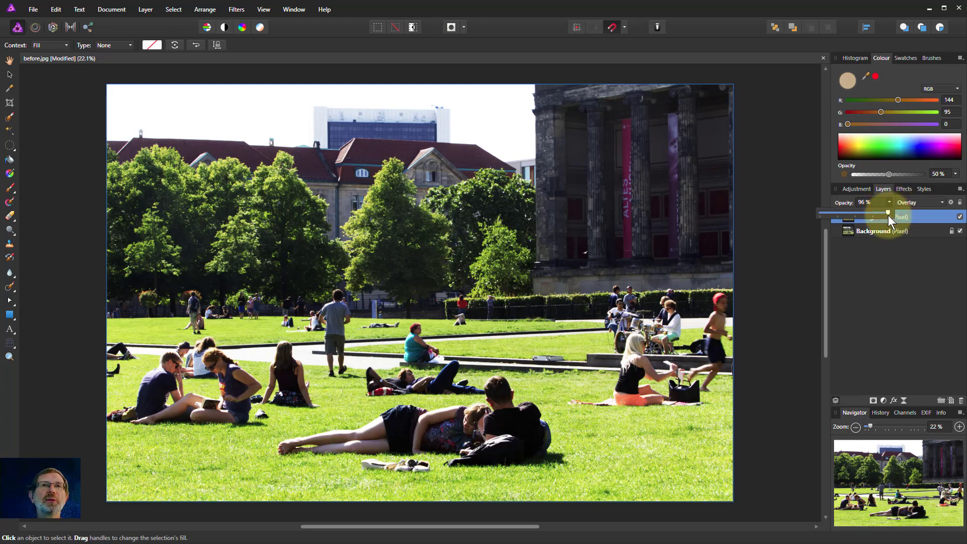
left_click_drag(860, 219, 843, 218)
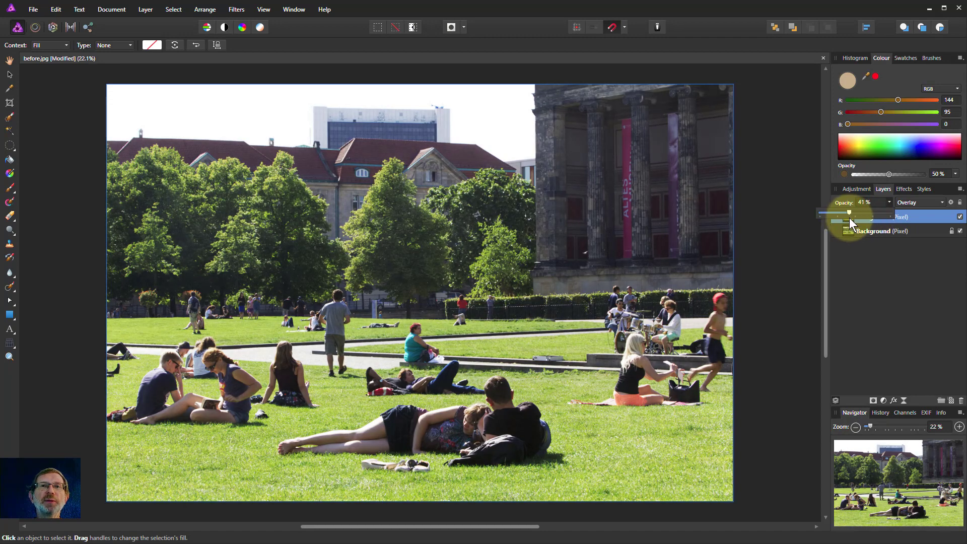
left_click_drag(851, 217, 911, 218)
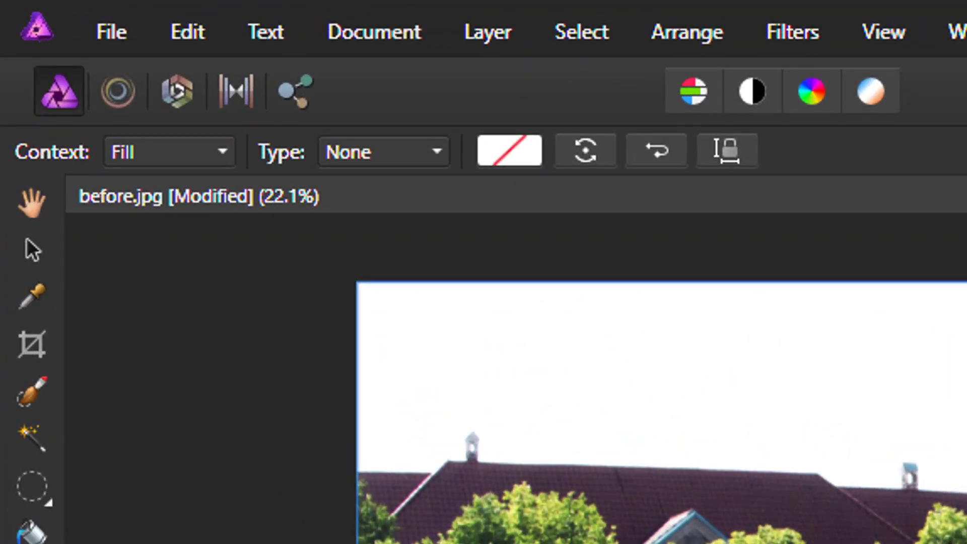
- Invert the top Background layer and set its blend mode back to Normal
left_click(476, 39)
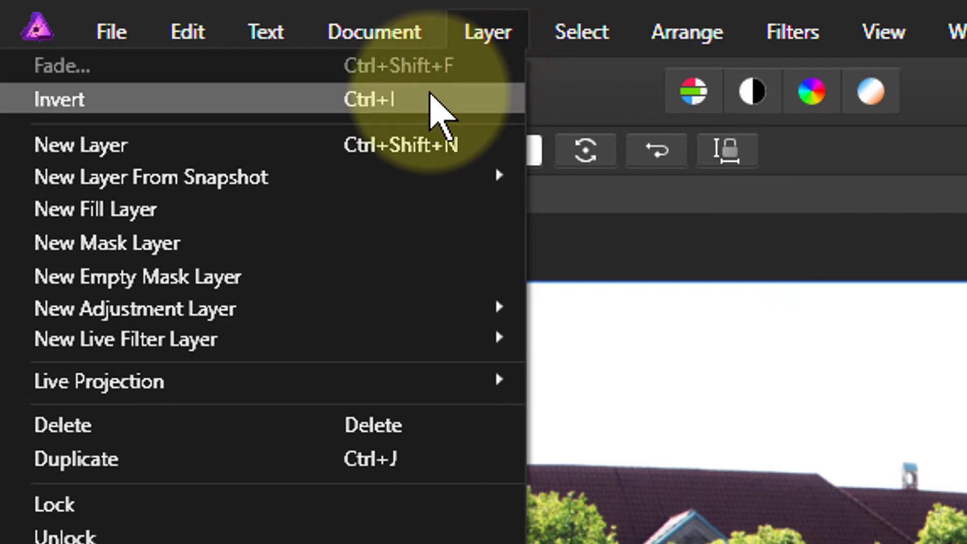
left_click(430, 96)
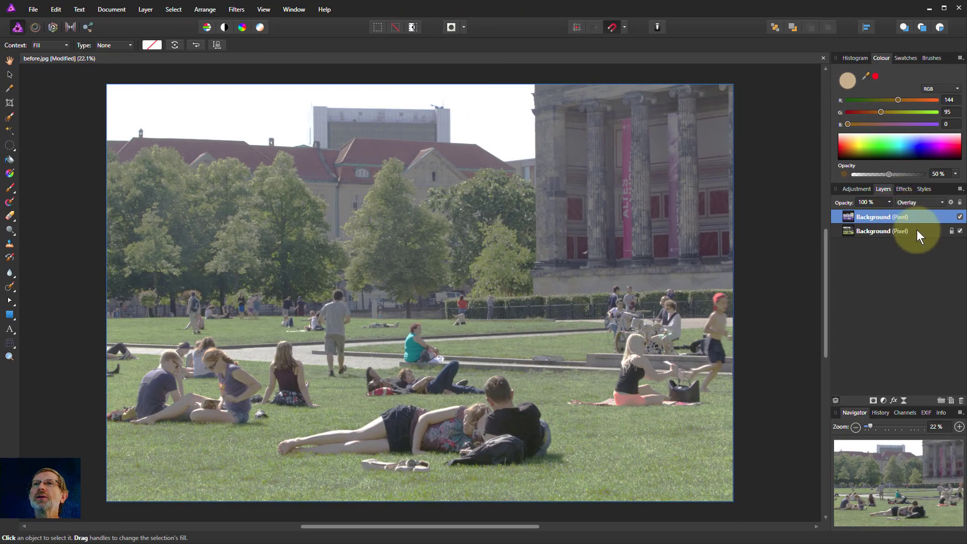
left_click(913, 200)
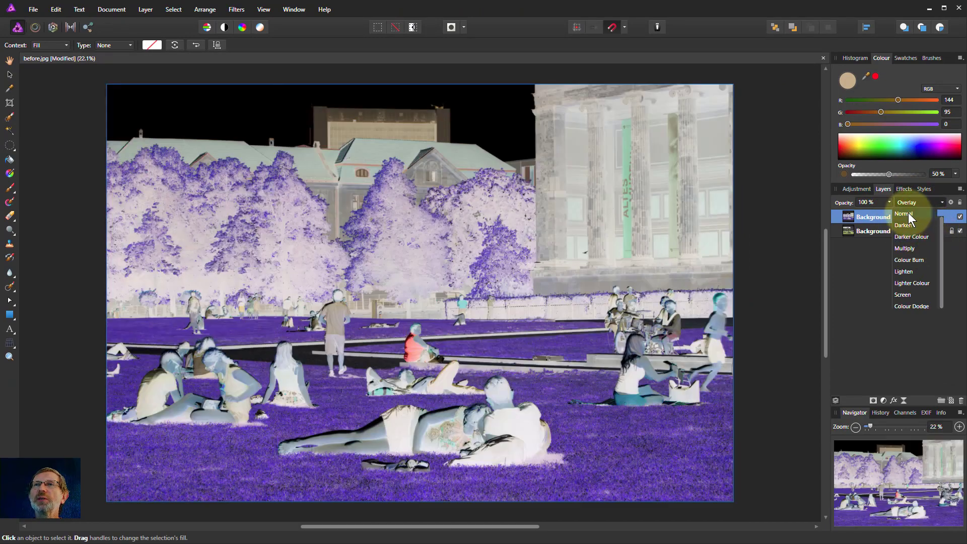
left_click(908, 214)
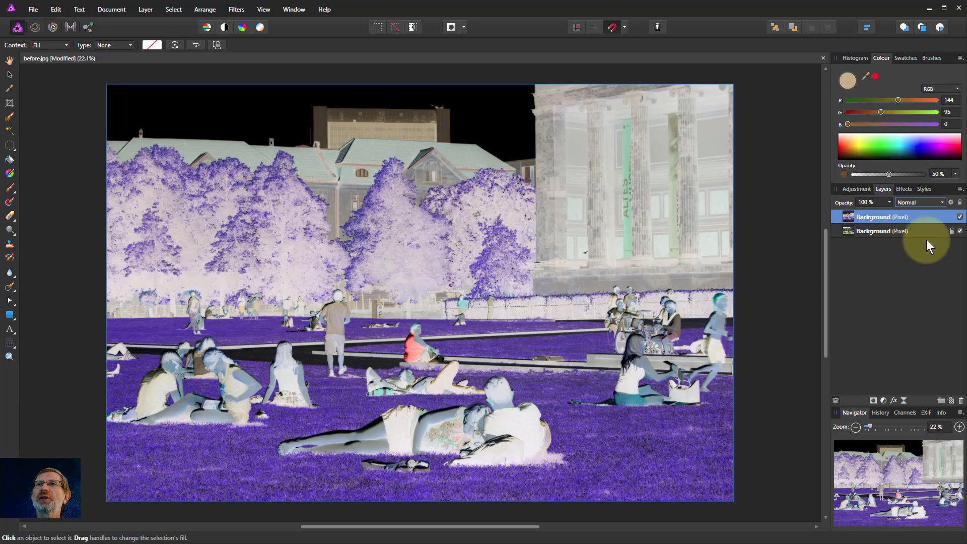
- Set the inverted layer's blend mode to Colour, turning the grass and trees purple
left_click(921, 202)
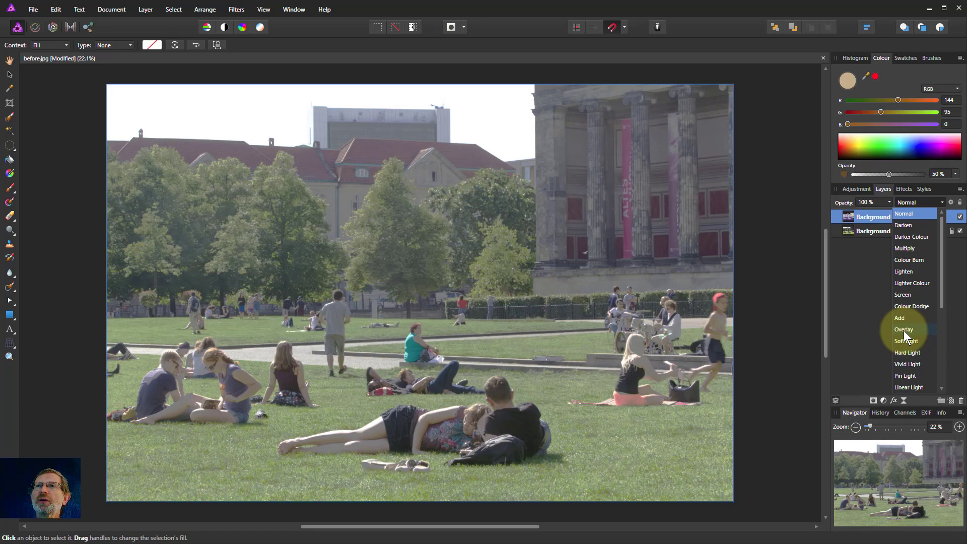
scroll(903, 332, "down", 3)
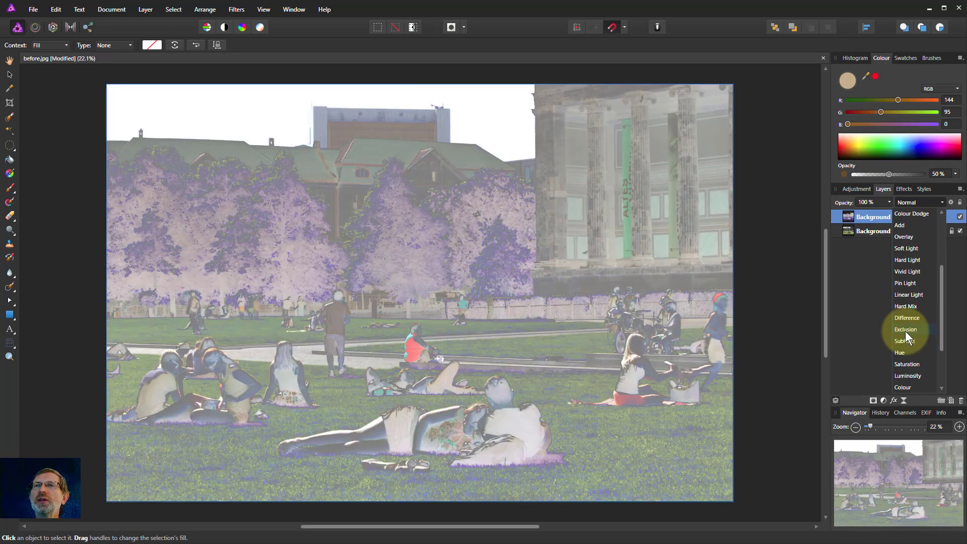
scroll(904, 333, "down", 2)
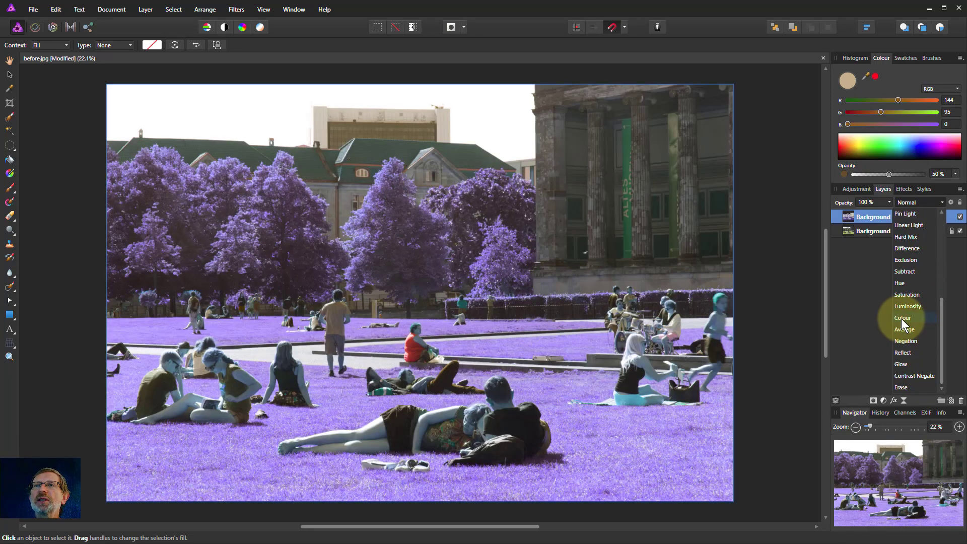
left_click(901, 319)
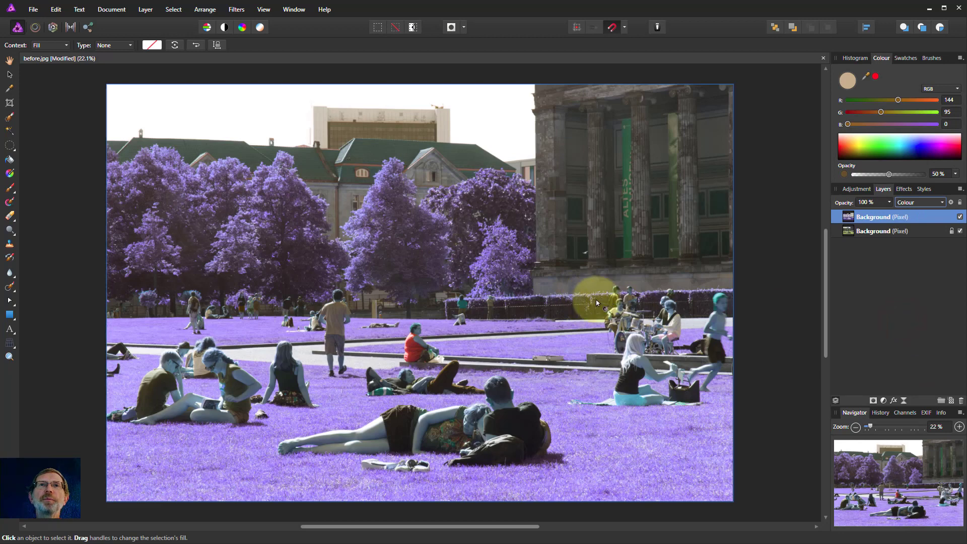
- Try 50%, 25%, 75% and 39% opacity on the colour layer, then delete it
left_click(889, 203)
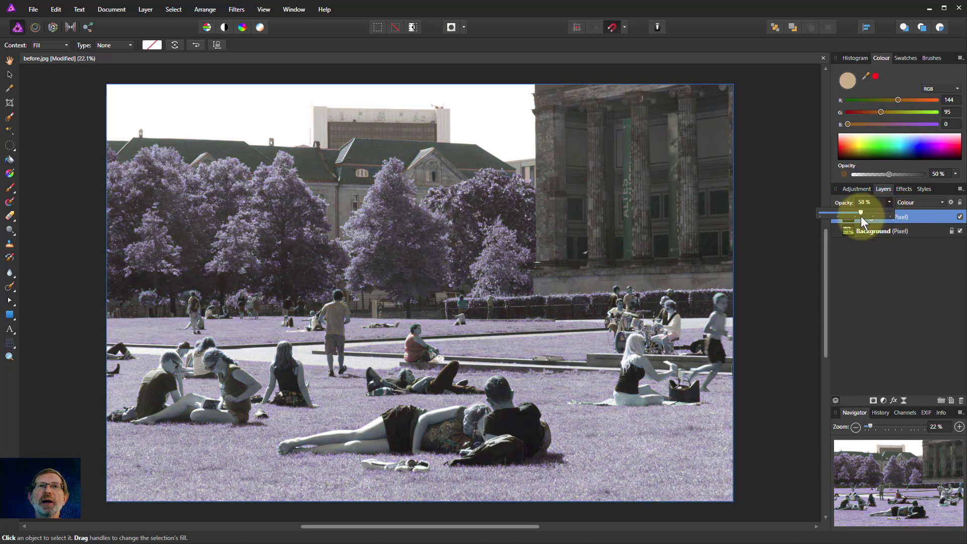
left_click_drag(857, 218, 855, 218)
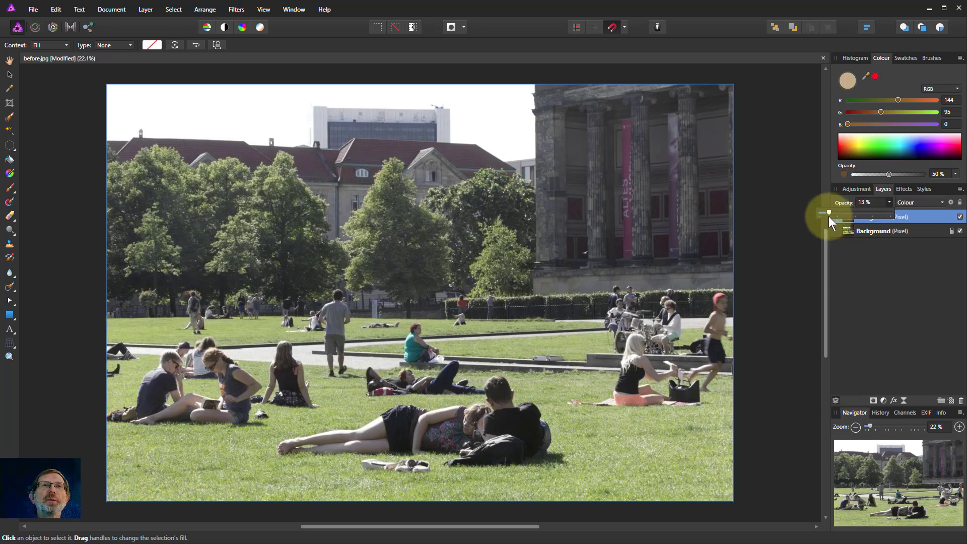
mouse_move(828, 217)
left_mouse_down()
mouse_move(844, 217)
mouse_move(833, 216)
left_mouse_up()
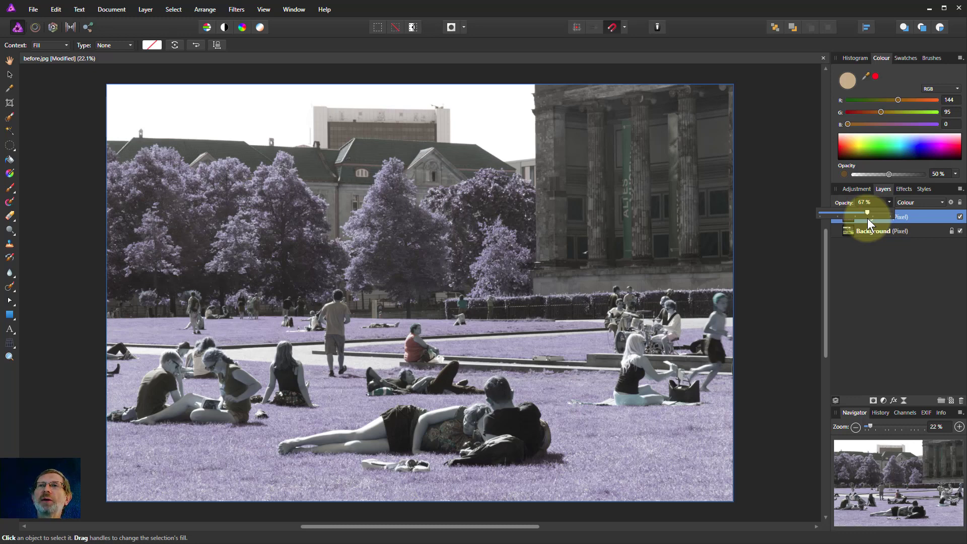
left_click_drag(868, 219, 873, 219)
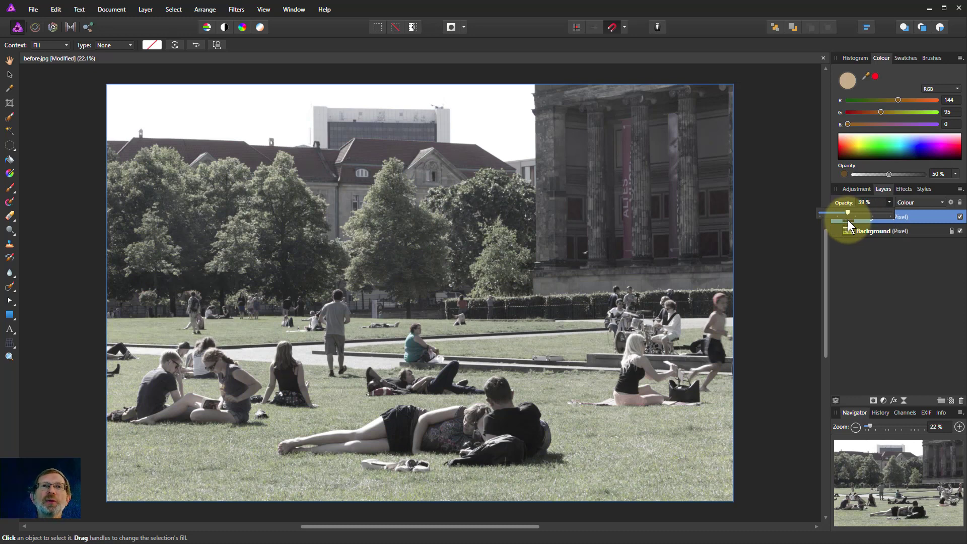
left_click_drag(848, 220, 850, 220)
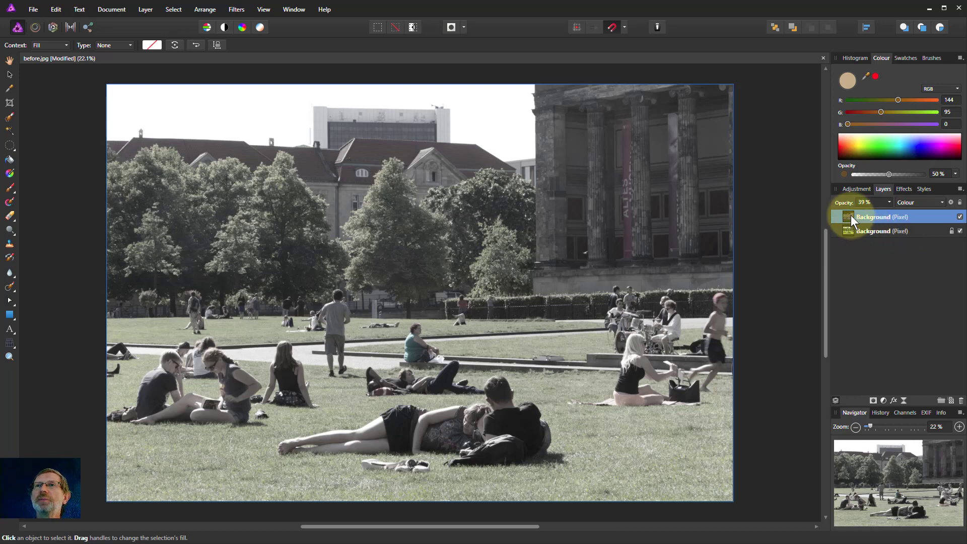
key("Delete")
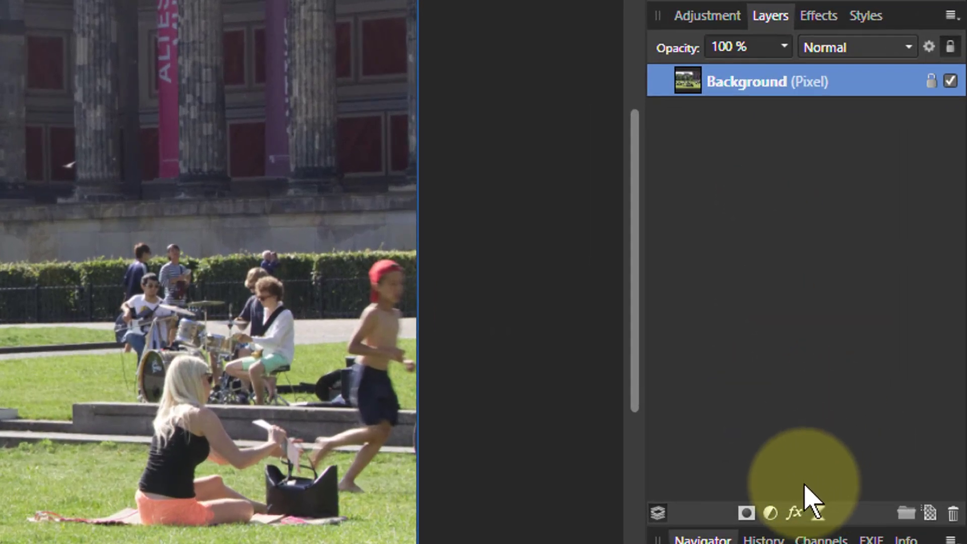
- Add a Curves adjustment layer with an S-curve that lifts highlights and darkens shadows
left_click(770, 513)
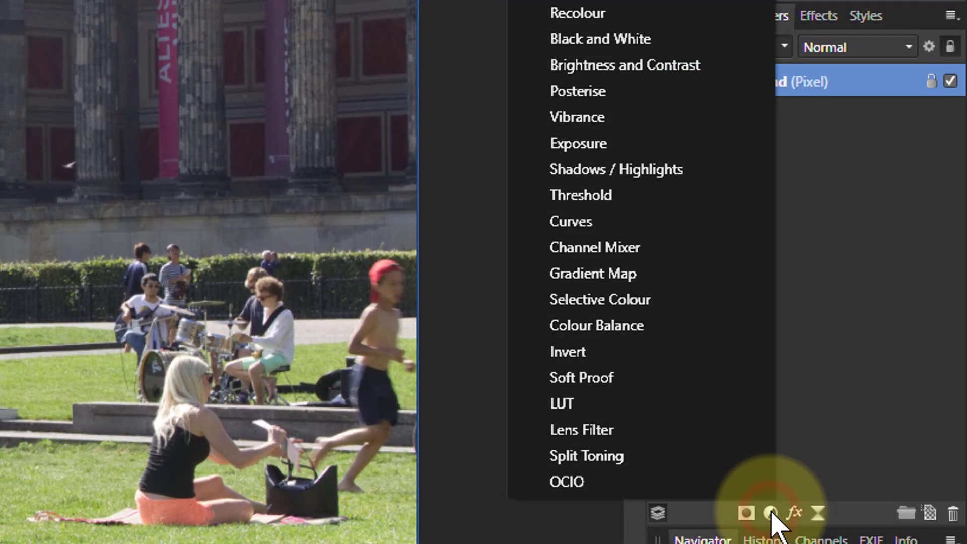
left_click(599, 221)
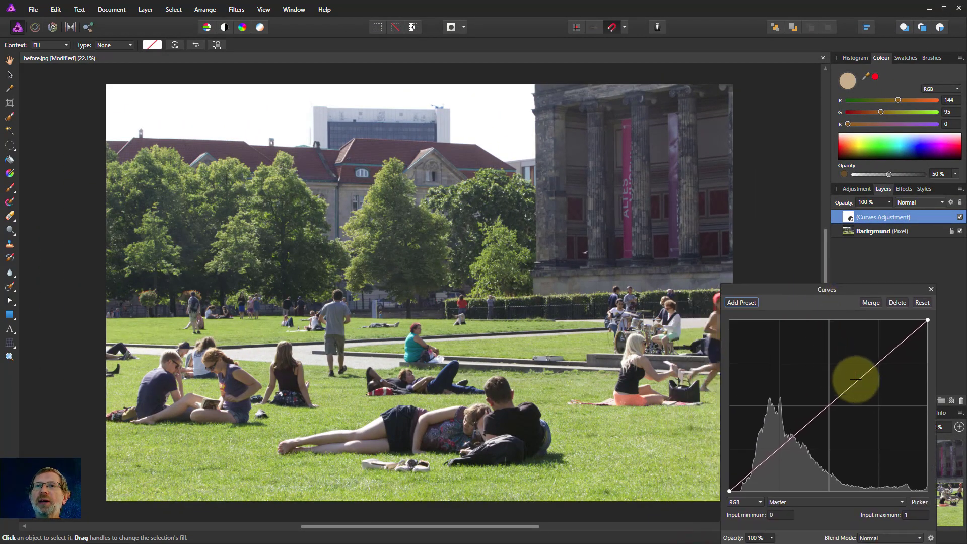
left_click_drag(858, 382, 855, 372)
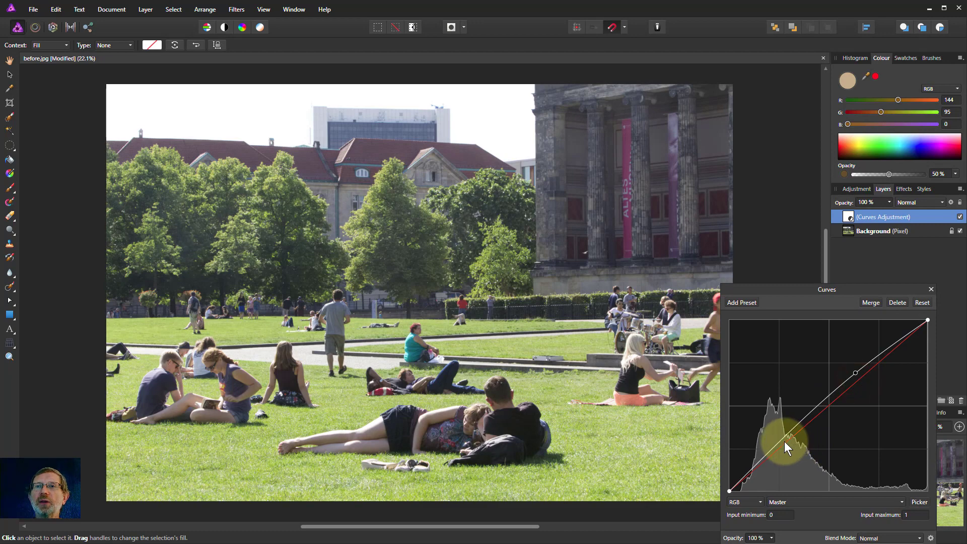
left_click_drag(784, 441, 790, 447)
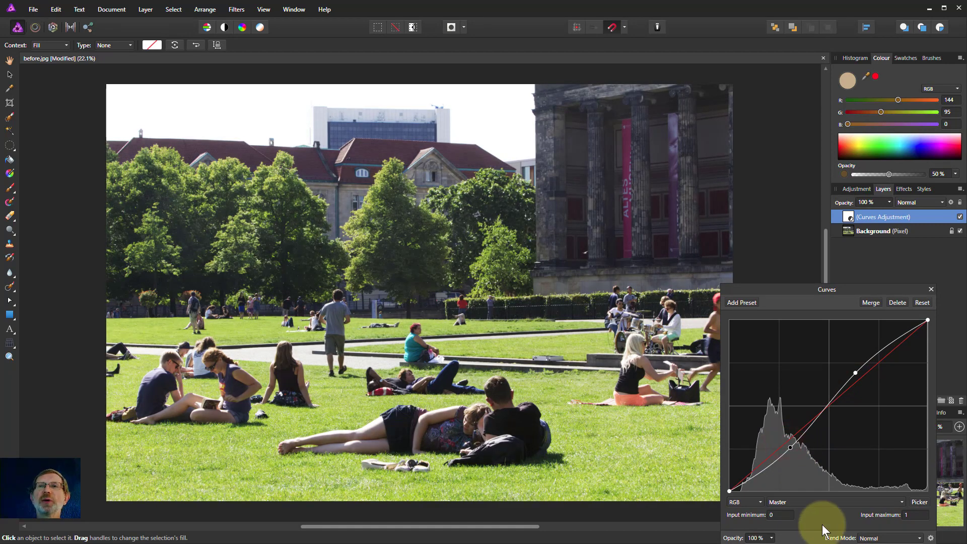
left_click_drag(851, 374, 857, 373)
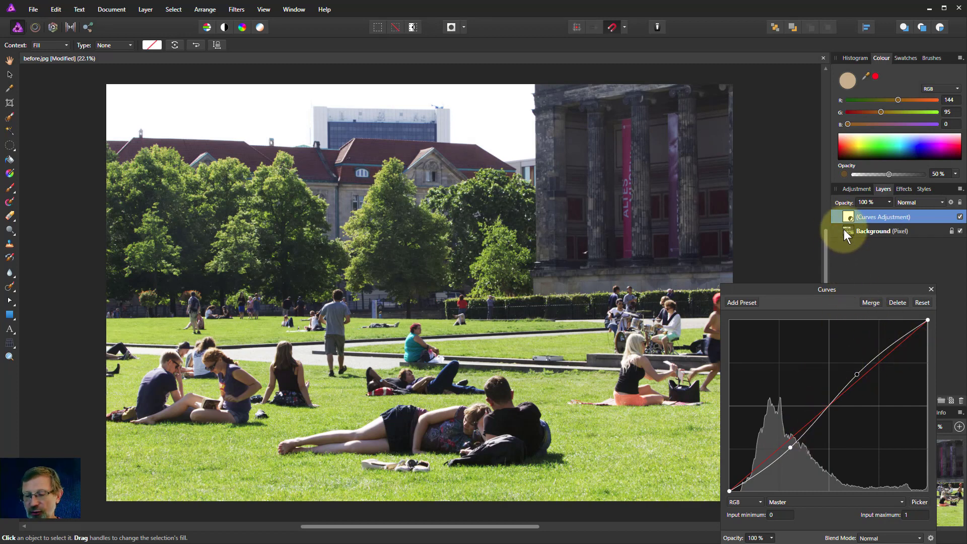
- Duplicate the Curves layer, hide the copy to compare, then delete both Curves layers
key("ctrl+j")
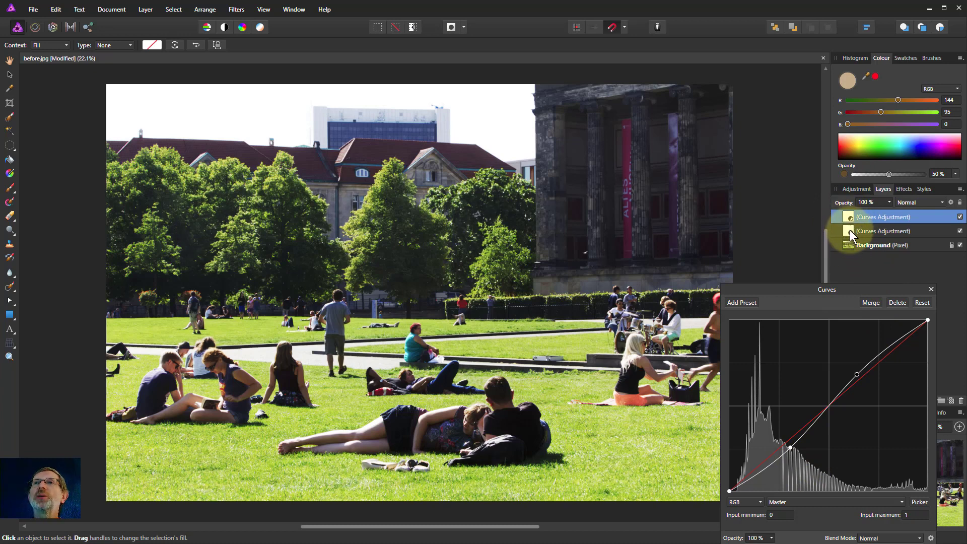
left_click(959, 230)
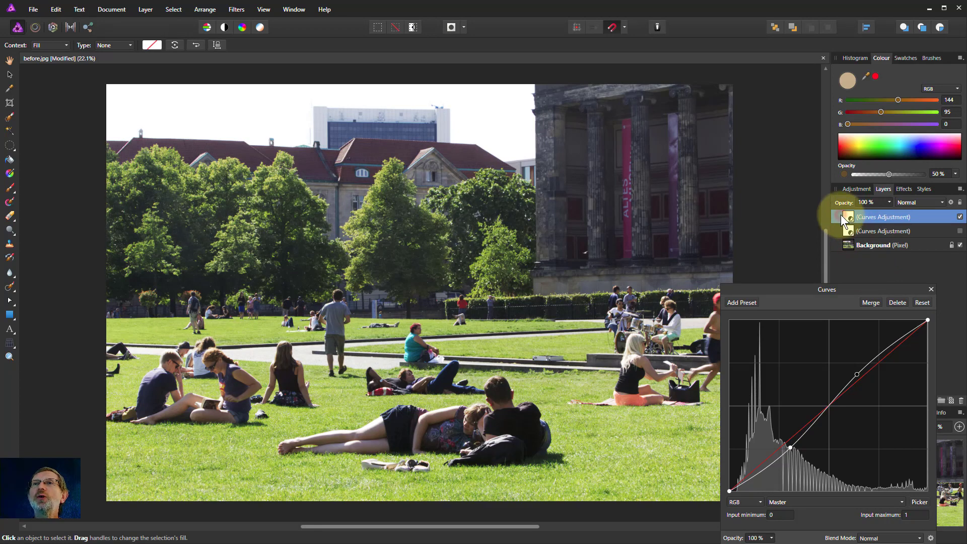
key("Delete")
key("Delete")
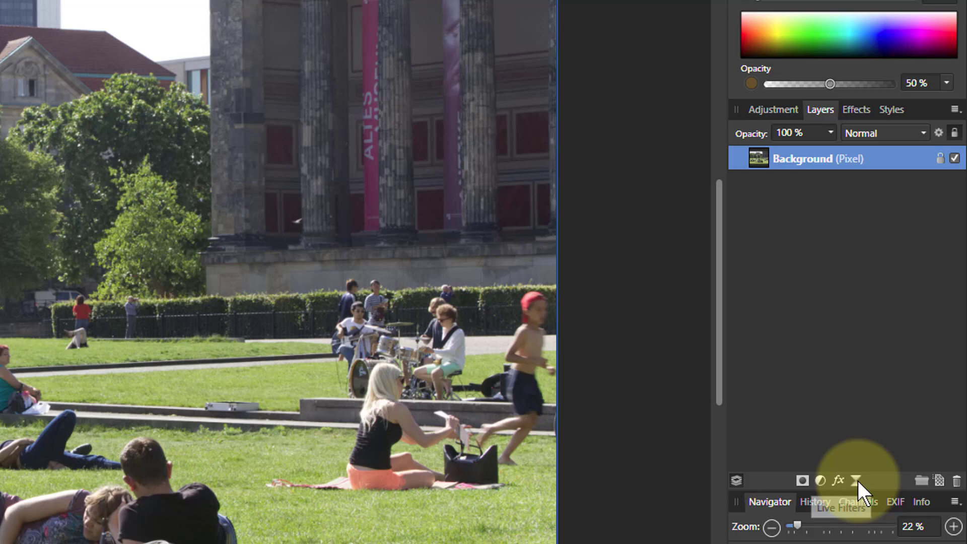
- Add an Unsharp Mask live filter layer and move its settings dialog off the photo
left_click(874, 449)
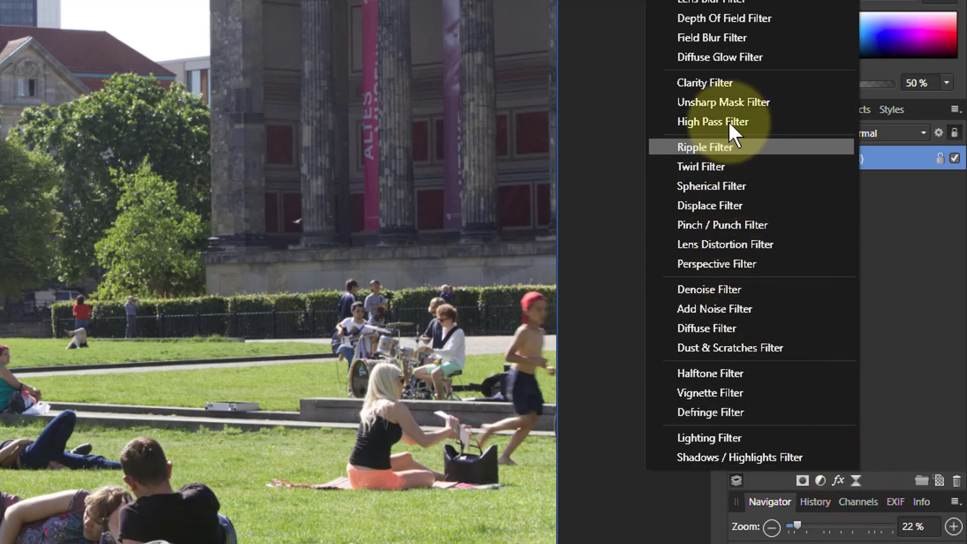
left_click(727, 101)
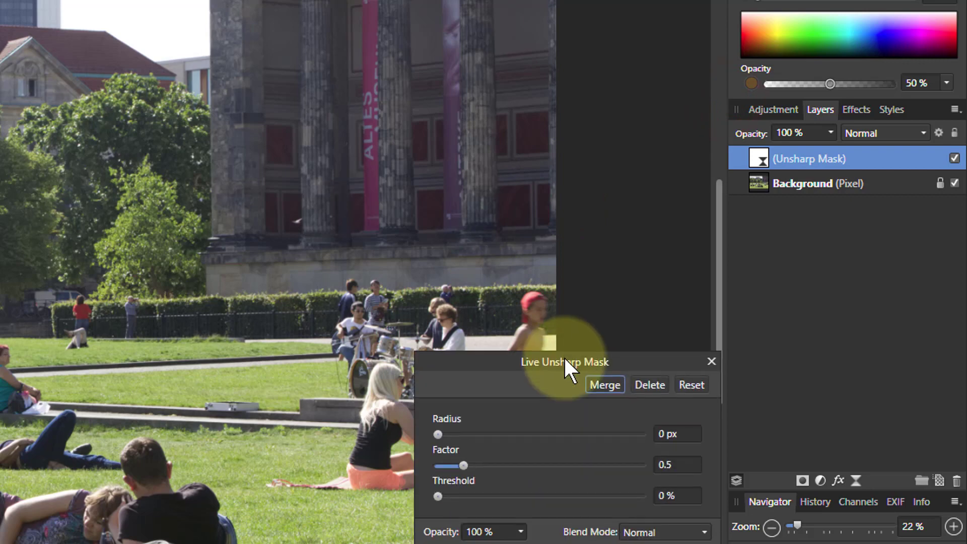
left_click_drag(563, 355, 522, 396)
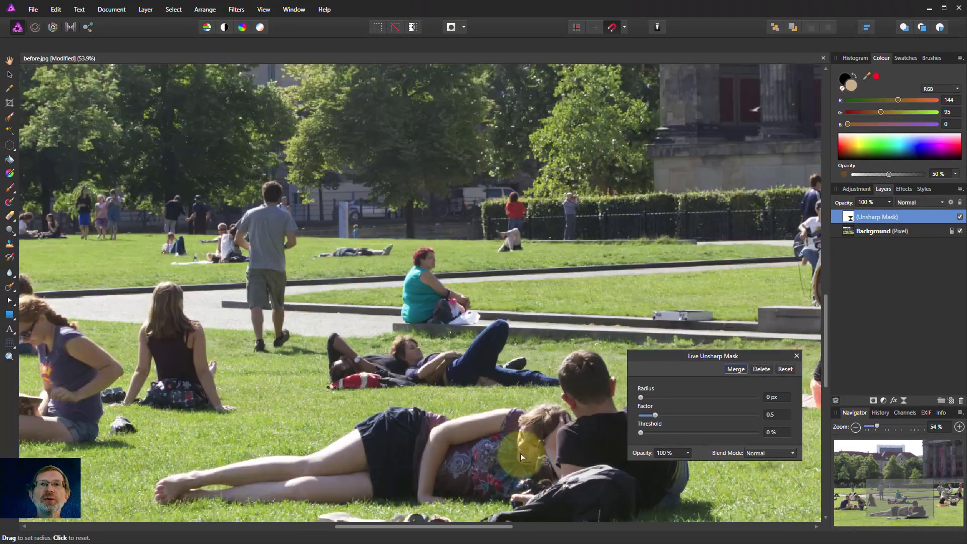
- Test a larger radius, reset it, then settle on a 1 px radius and 0.643 factor
scroll(520, 454, "up", 10)
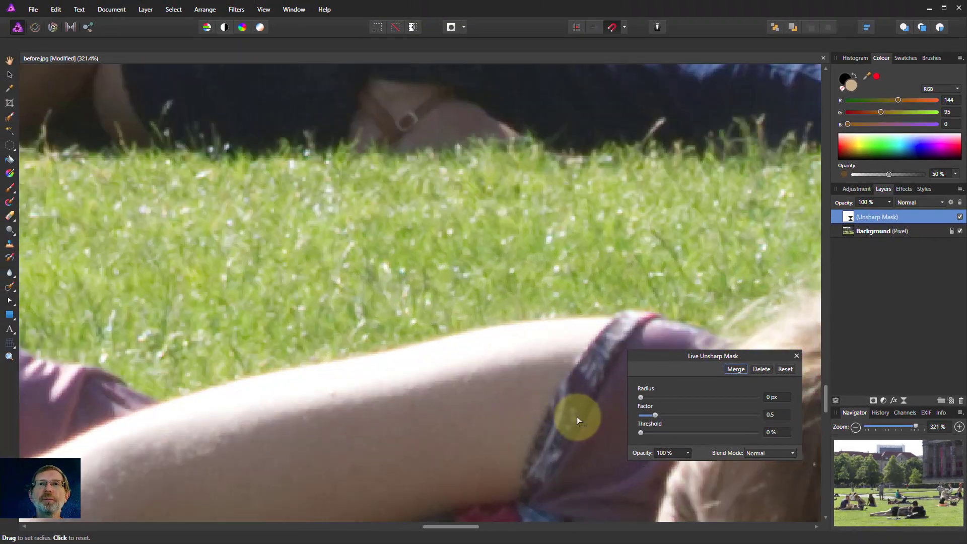
left_click_drag(577, 417, 784, 348)
scroll(615, 417, "up", 1)
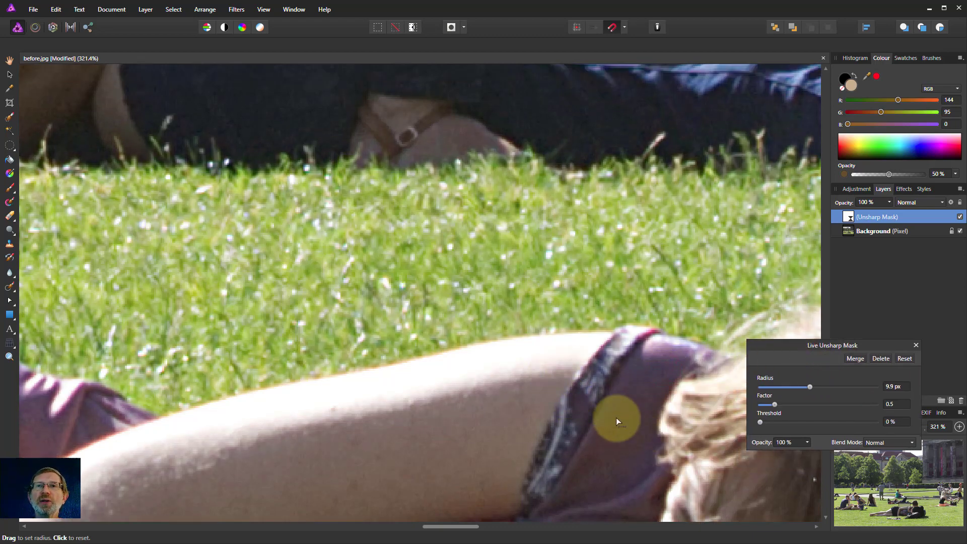
scroll(616, 418, "down", 5)
scroll(616, 357, "up", 5)
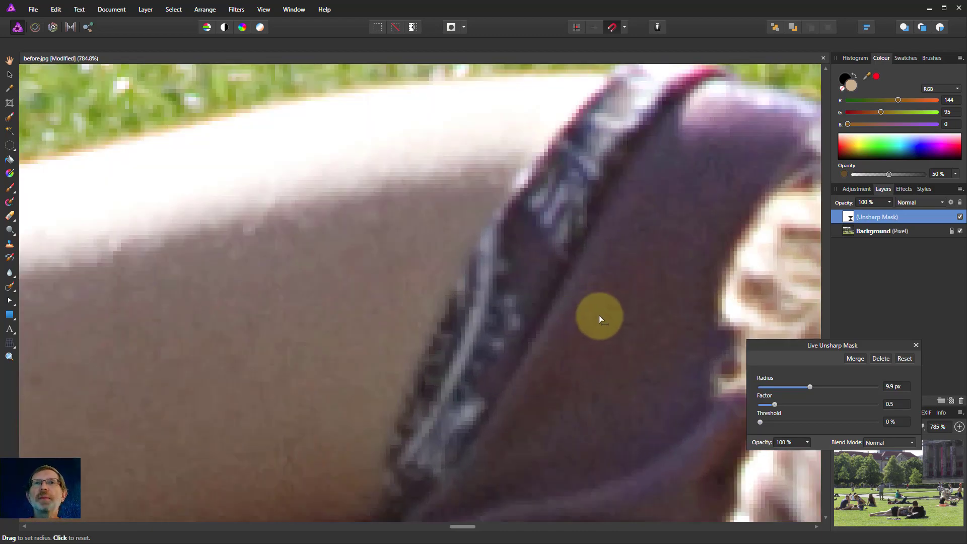
left_click(464, 140)
scroll(510, 164, "up", 1)
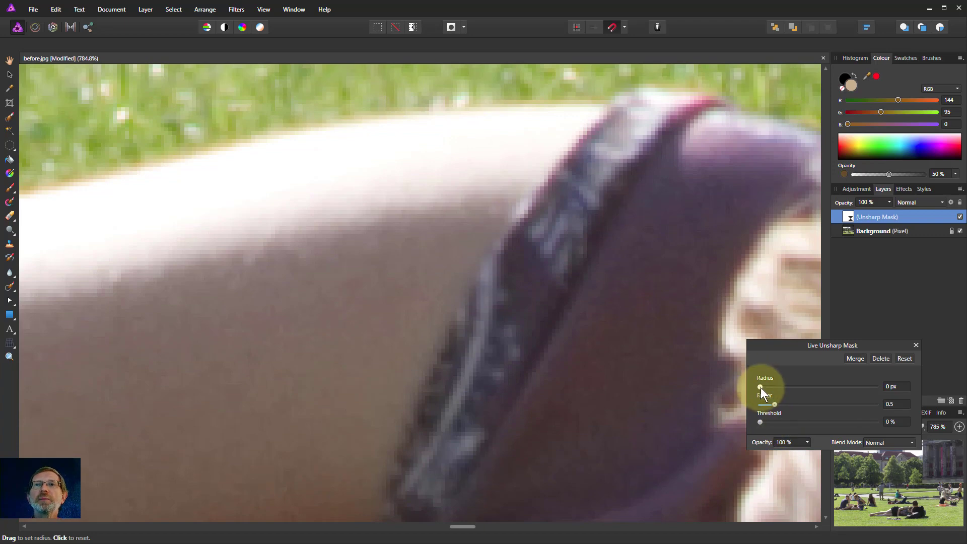
left_click_drag(760, 387, 786, 387)
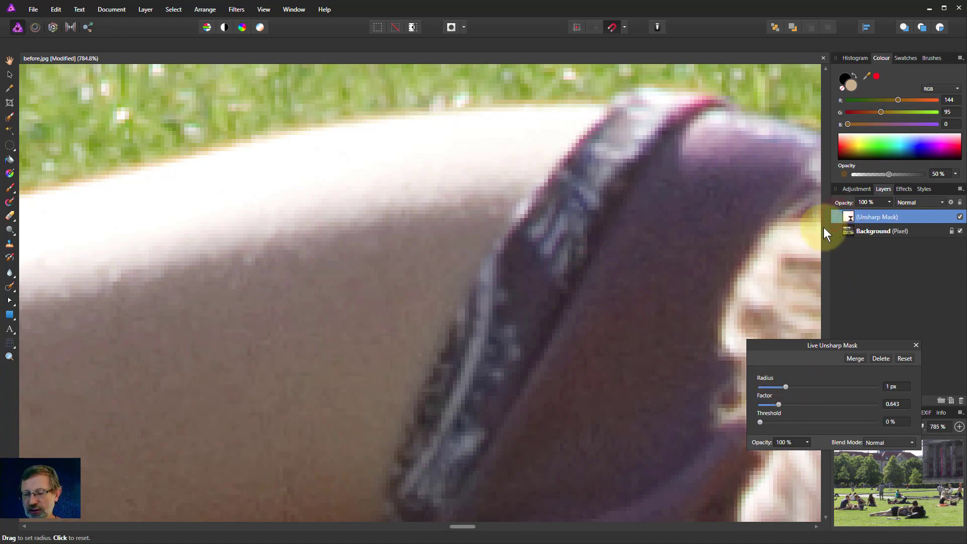
- Duplicate the Unsharp Mask live filter layer with Ctrl+J to double the sharpening
key("ctrl+j")
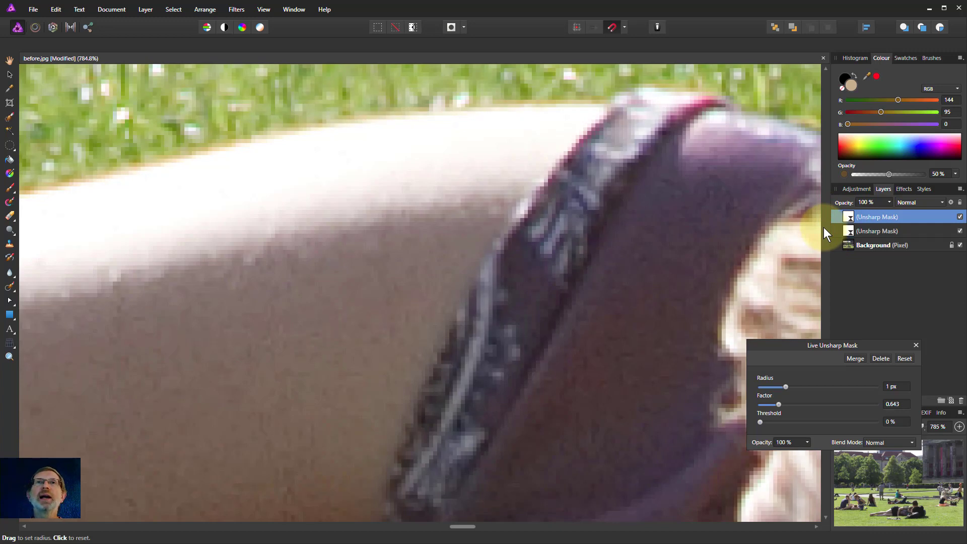